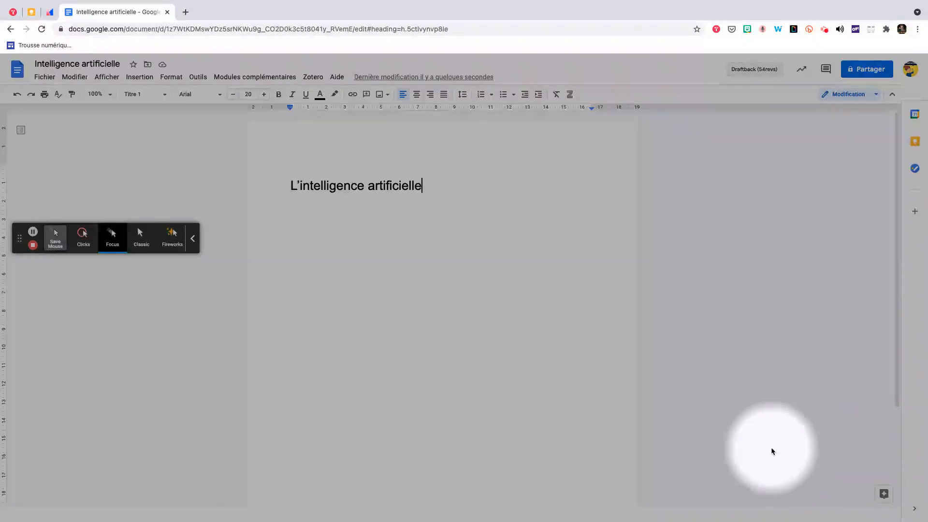
- Open the Explore tool for the document about artificial intelligence
{"action": "left_click", "coordinate": [875, 496]}
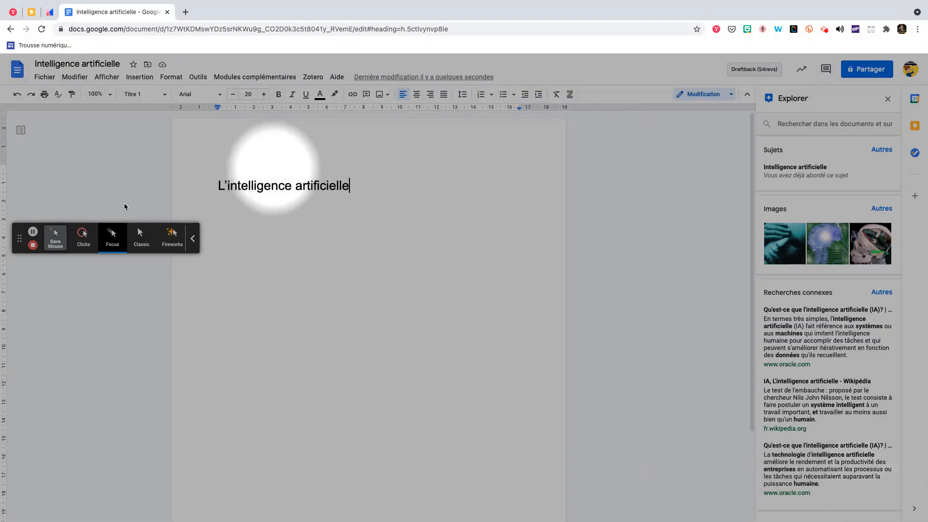
{"action": "left_click", "coordinate": [87, 248]}
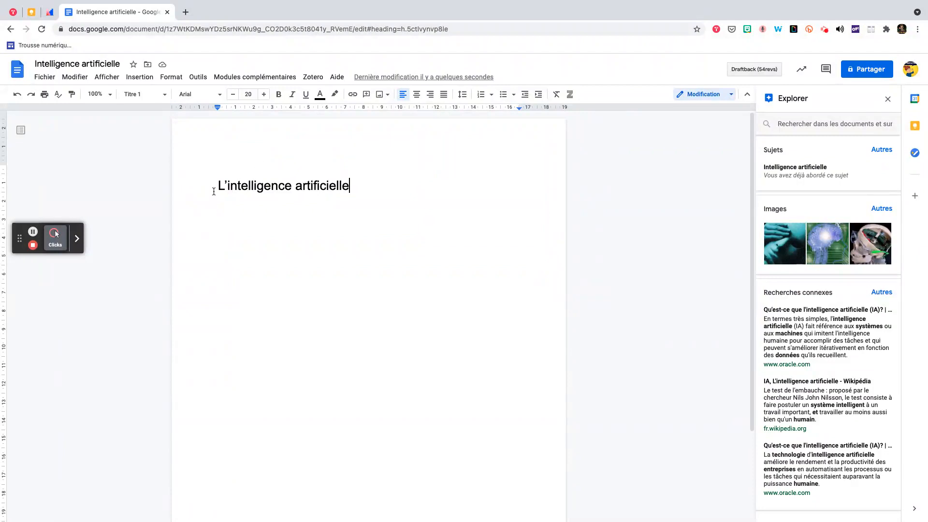
{"action": "left_click_drag", "start_coordinate": [218, 185], "coordinate": [352, 185]}
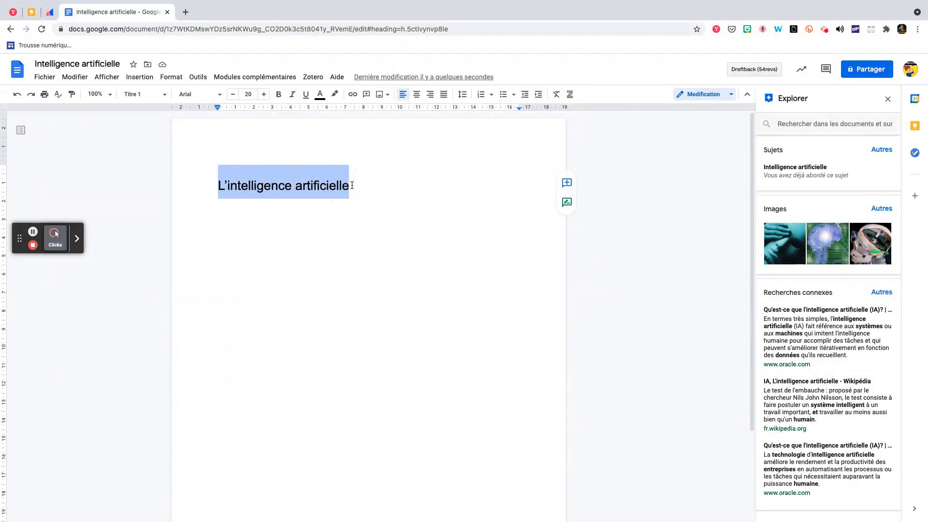
{"action": "left_click", "coordinate": [665, 298]}
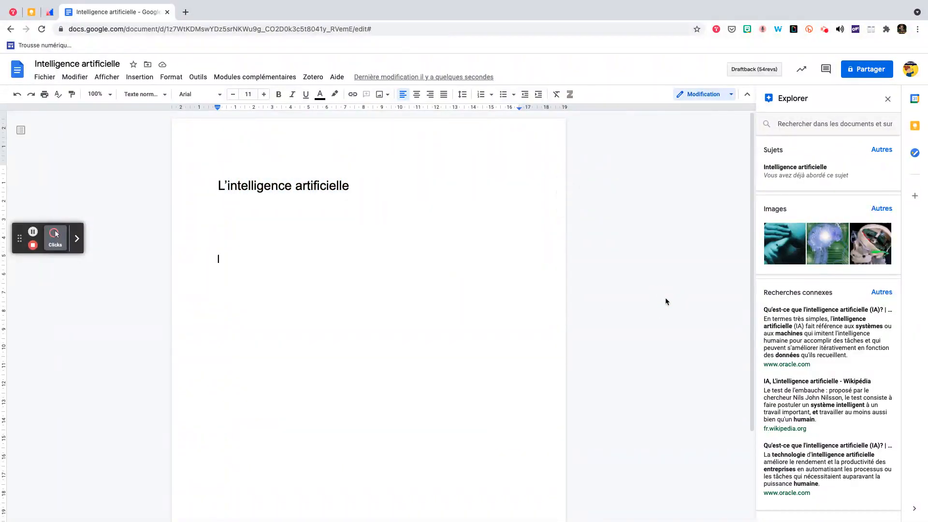
- Browse the web results for the suggested topic "Intelligence artificielle" and return to the Explore overview
{"action": "left_click", "coordinate": [803, 173]}
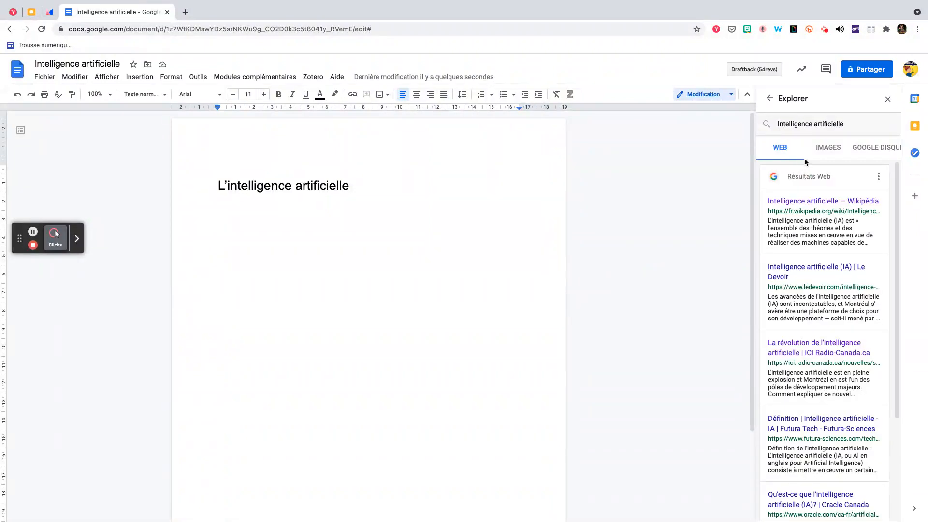
{"action": "scroll", "coordinate": [819, 418], "scroll_direction": "down", "scroll_amount": 4}
{"action": "scroll", "coordinate": [822, 435], "scroll_direction": "up", "scroll_amount": 2}
{"action": "scroll", "coordinate": [823, 436], "scroll_direction": "up", "scroll_amount": 2}
{"action": "left_click", "coordinate": [770, 99]}
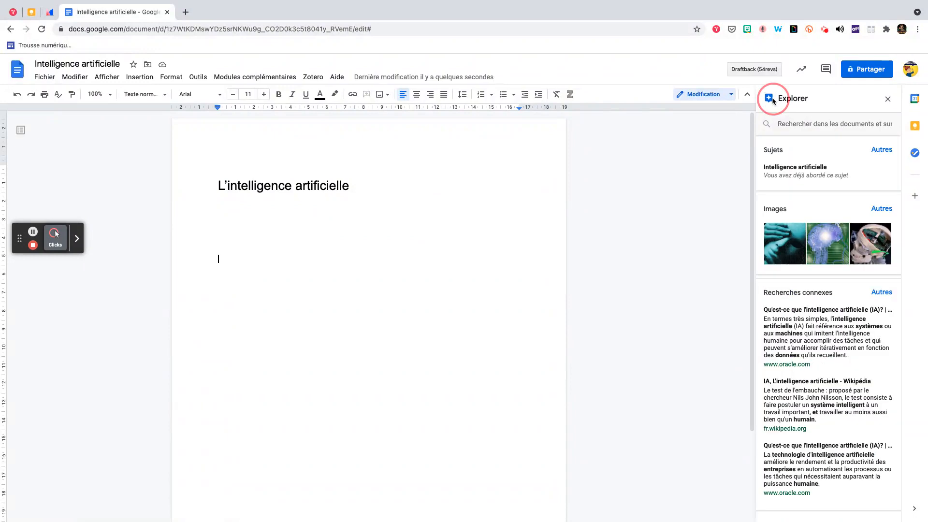
- Fill the Explore search field with the suggestion "Intelligence artificielle" without leaving the overview
{"action": "left_click", "coordinate": [785, 125]}
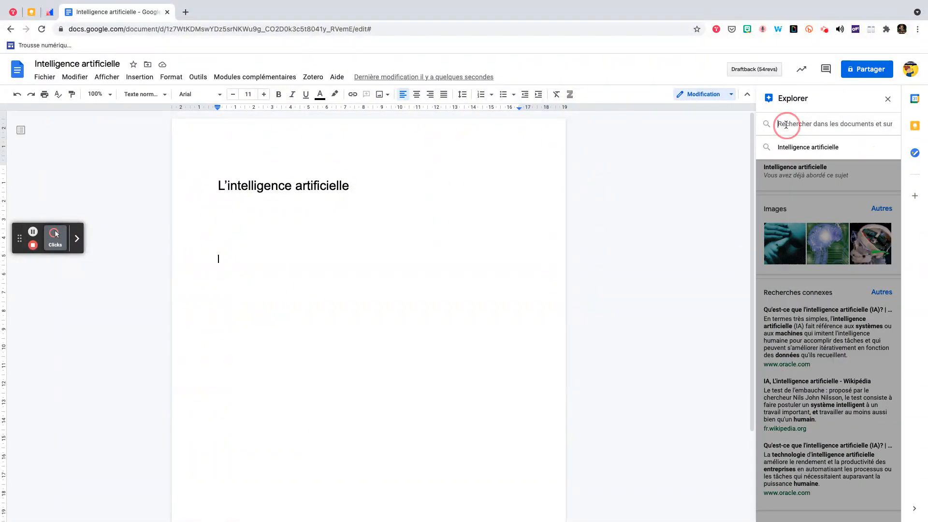
{"action": "key", "text": "Down"}
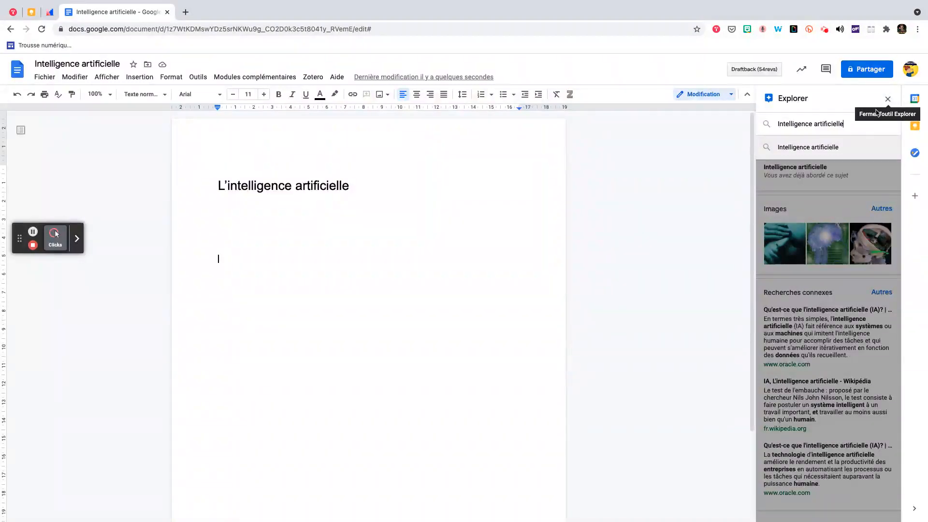
{"action": "left_click", "coordinate": [801, 199]}
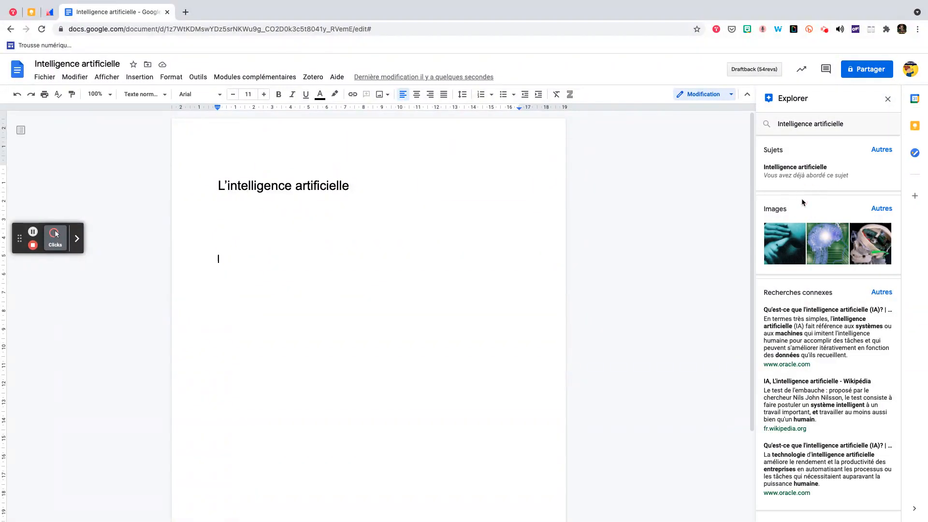
- Insert the first suggested image, the teal face with a hand, below the title and shrink it to about 5.5 cm wide
{"action": "mouse_move", "coordinate": [799, 256]}
{"action": "mouse_move", "coordinate": [865, 260]}
{"action": "left_click", "coordinate": [798, 234]}
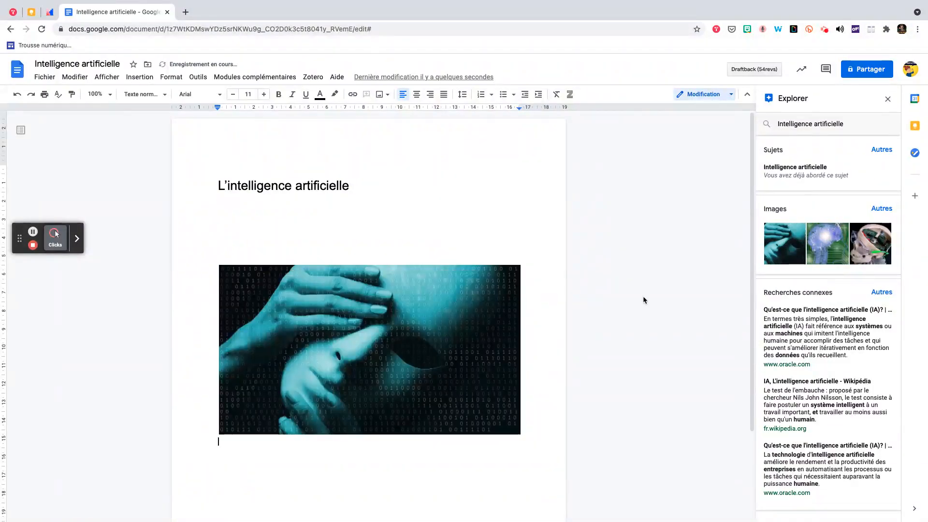
{"action": "left_click", "coordinate": [480, 414]}
{"action": "left_click_drag", "start_coordinate": [522, 435], "coordinate": [319, 320]}
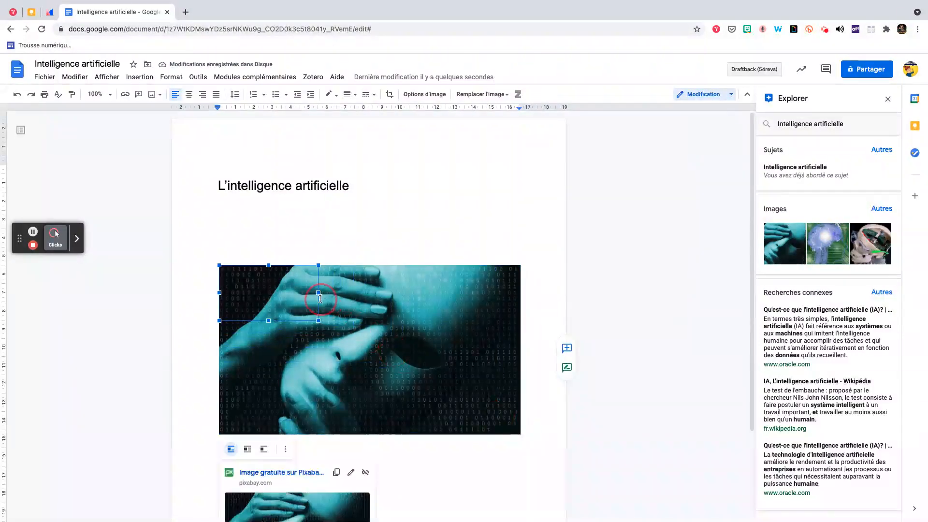
- Insert the Oracle definition of artificial intelligence directly below the title and check its source footnote
{"action": "left_click", "coordinate": [462, 218]}
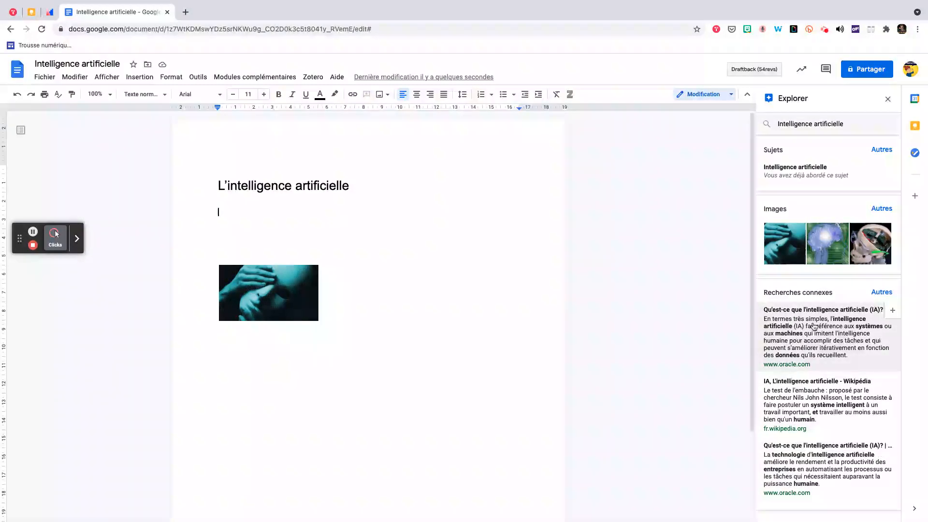
{"action": "left_click", "coordinate": [891, 313]}
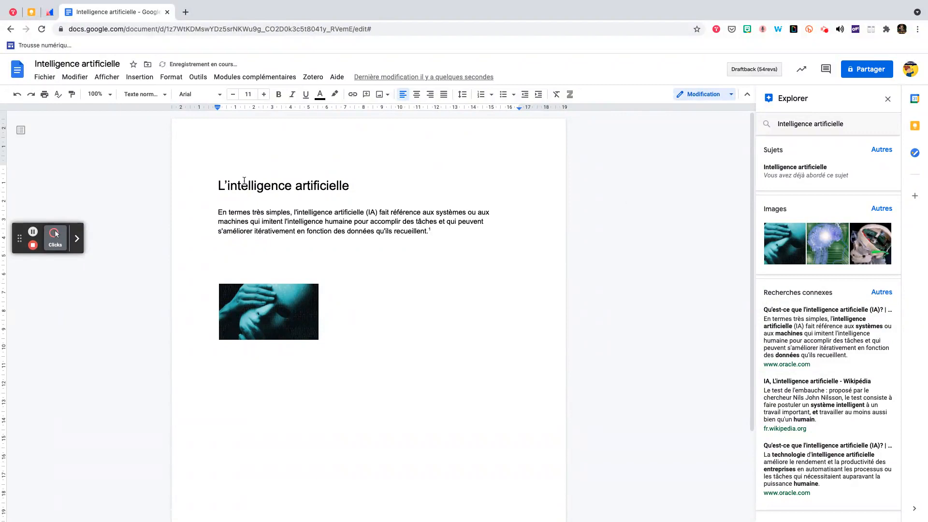
{"action": "left_click_drag", "start_coordinate": [221, 212], "coordinate": [431, 233]}
{"action": "mouse_move", "coordinate": [765, 351]}
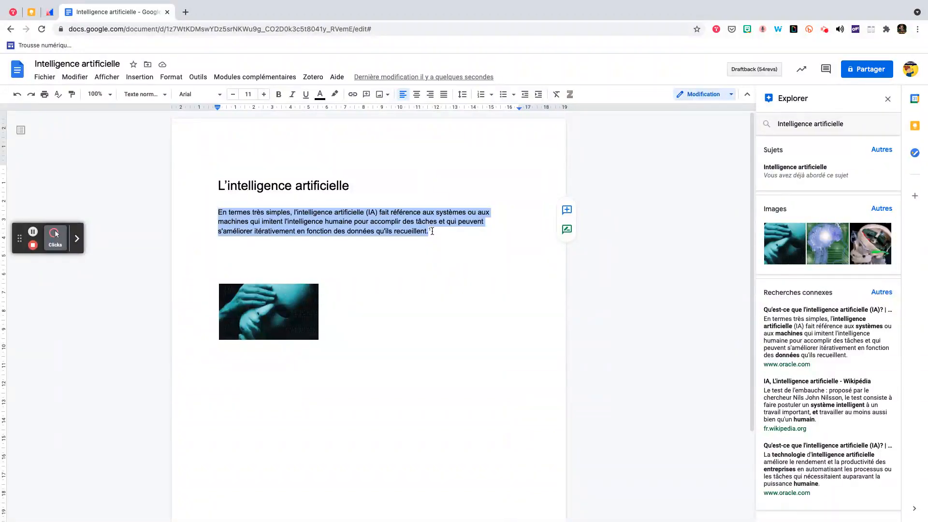
{"action": "scroll", "coordinate": [445, 280], "scroll_direction": "down", "scroll_amount": 5}
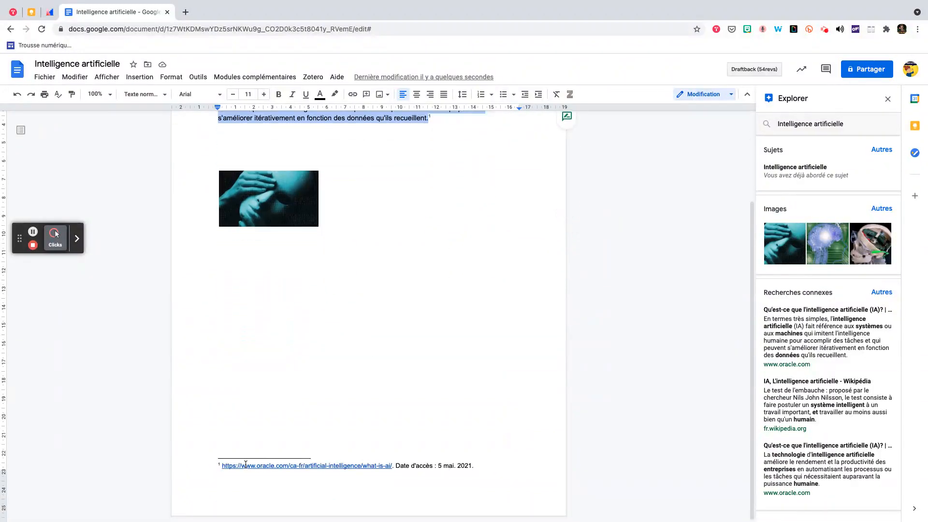
{"action": "left_click", "coordinate": [487, 393]}
{"action": "scroll", "coordinate": [487, 393], "scroll_direction": "up", "scroll_amount": 5}
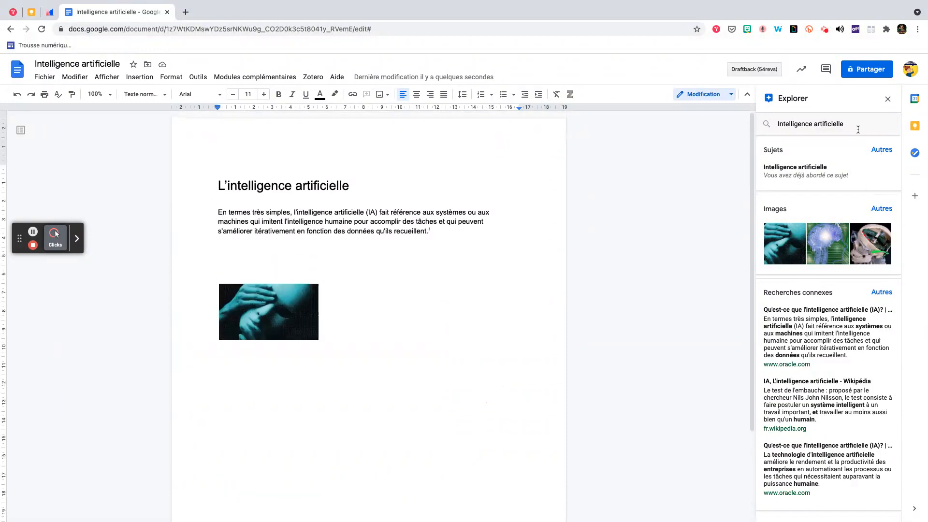
- Add the heading "Robots" below the image in the Titre 1 style, with an empty line under it
{"action": "key", "text": "Return"}
{"action": "type", "text": "Robots"}
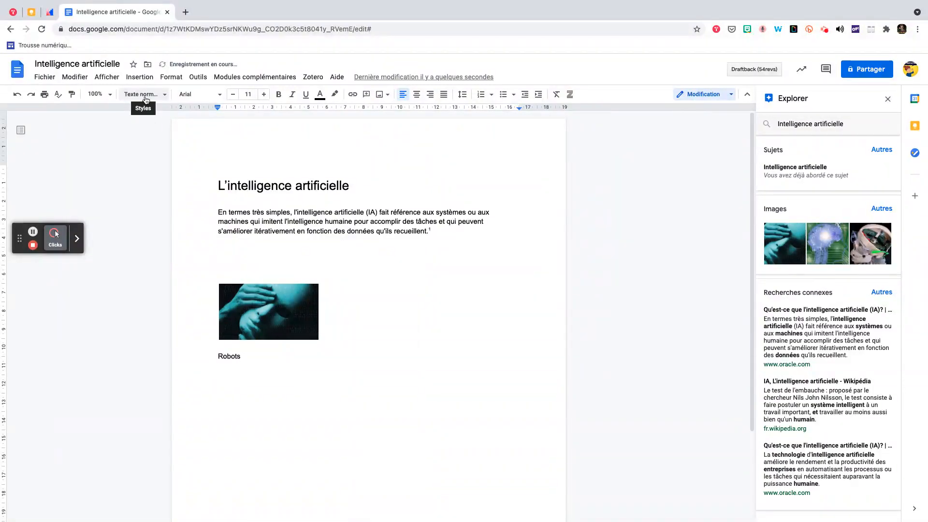
{"action": "key", "text": "Return"}
{"action": "left_click_drag", "start_coordinate": [217, 356], "coordinate": [248, 356]}
{"action": "left_click", "coordinate": [142, 95]}
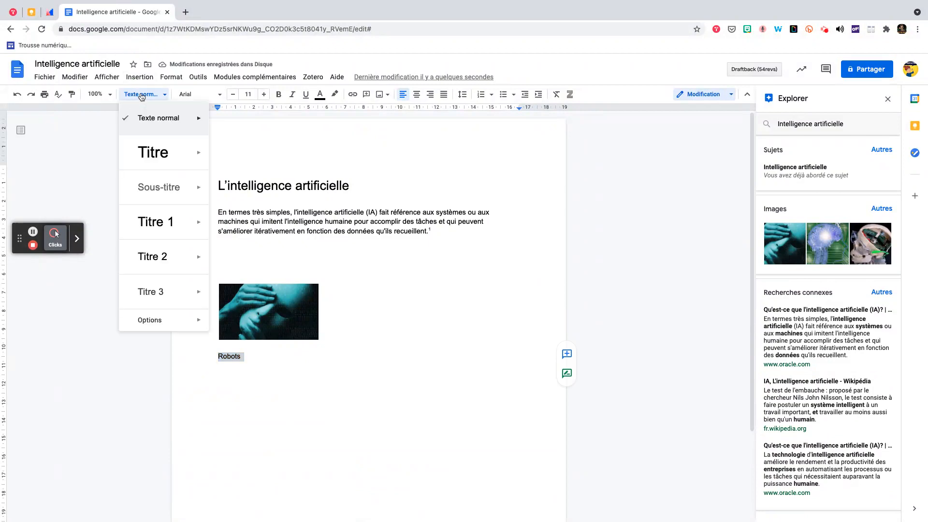
{"action": "left_click", "coordinate": [145, 222]}
{"action": "left_click", "coordinate": [285, 386]}
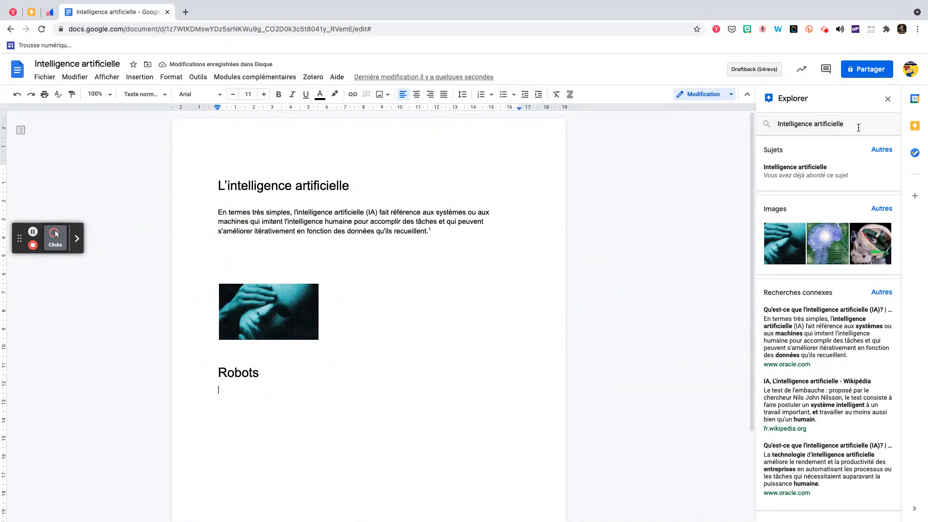
- Search for "robot" in the Explore tool
{"action": "triple_click", "coordinate": [768, 126]}
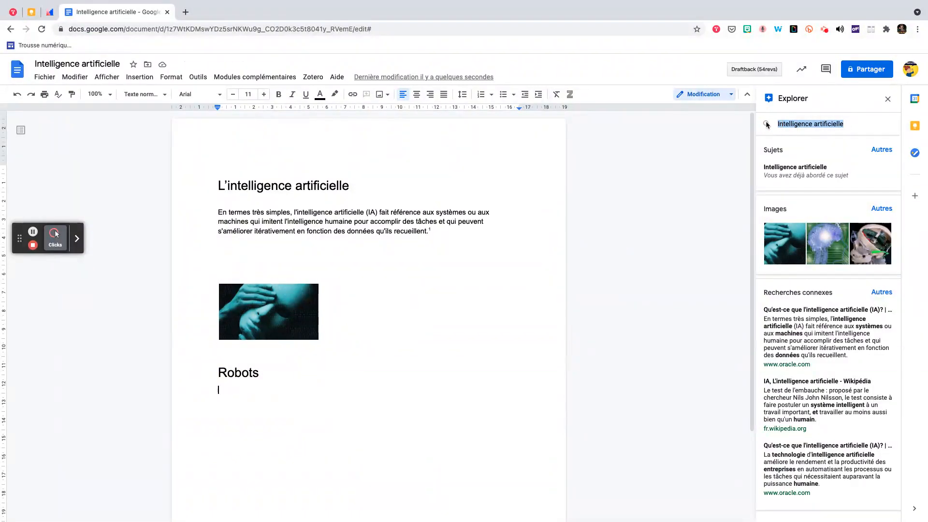
{"action": "type", "text": "robot"}
{"action": "key", "text": "Return"}
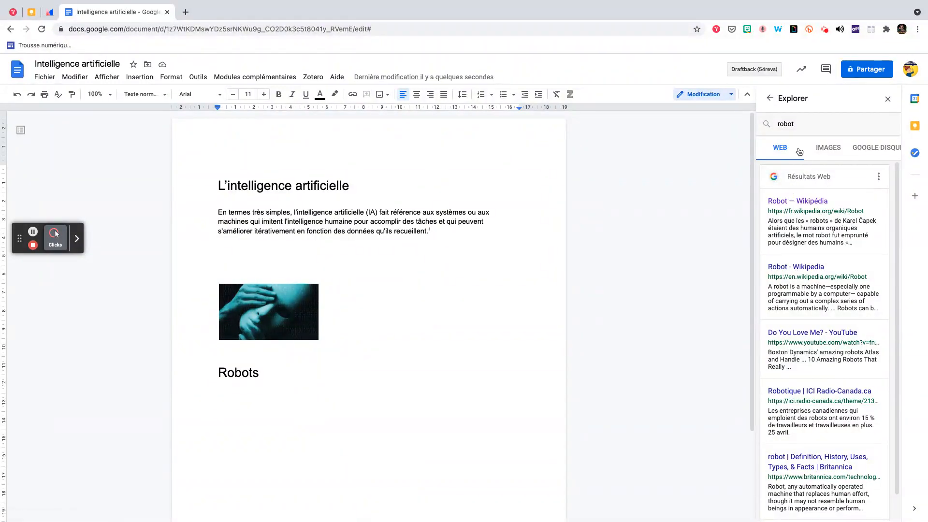
- Browse the robot web results, open the "Robotique | ICI Radio-Canada.ca" page, and return to the document
{"action": "scroll", "coordinate": [810, 401], "scroll_direction": "down", "scroll_amount": 1}
{"action": "scroll", "coordinate": [809, 401], "scroll_direction": "up", "scroll_amount": 1}
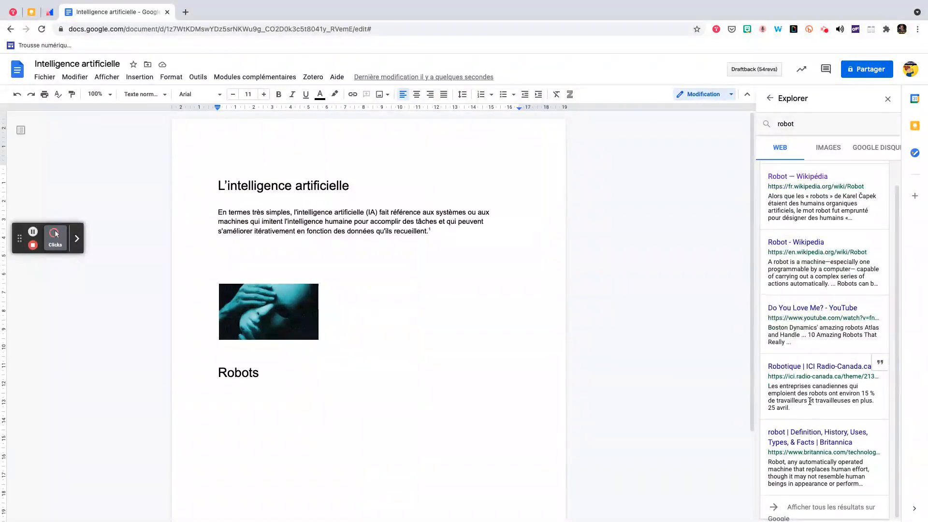
{"action": "scroll", "coordinate": [808, 382], "scroll_direction": "down", "scroll_amount": 1}
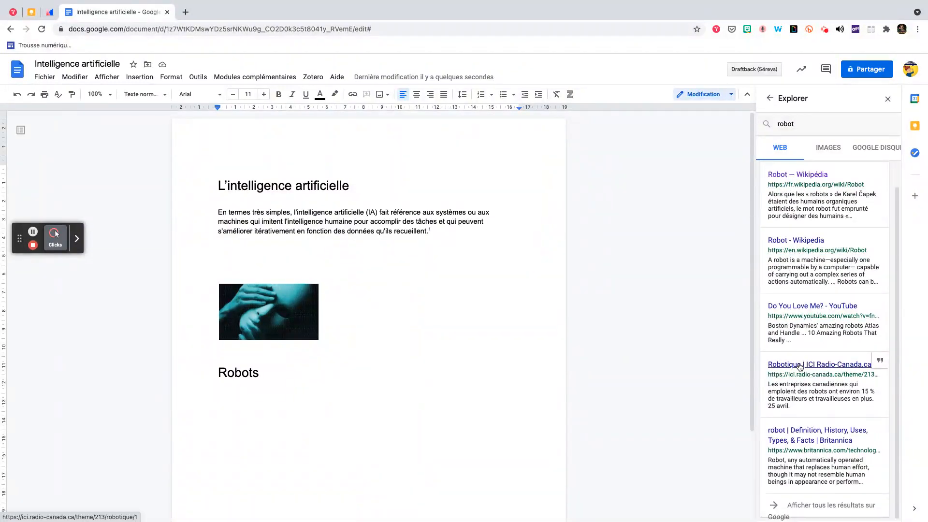
{"action": "left_click", "coordinate": [799, 365]}
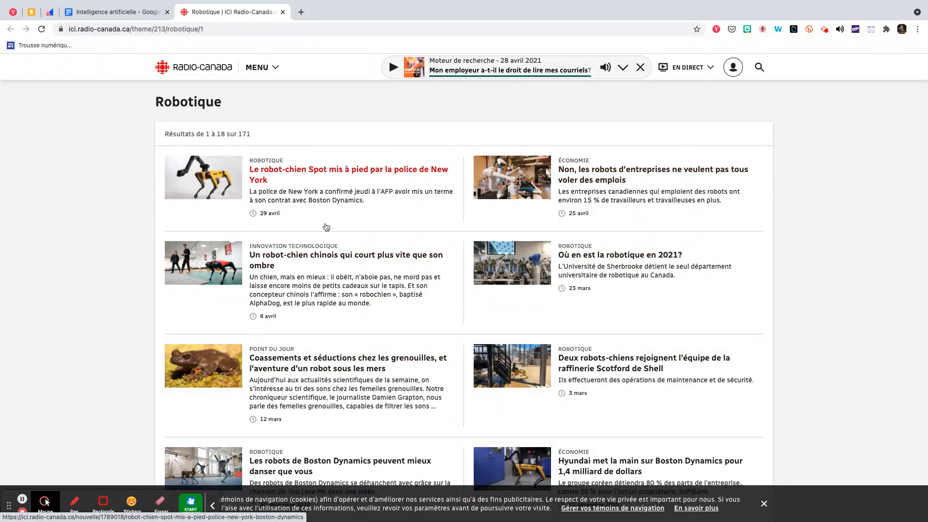
{"action": "left_click", "coordinate": [120, 13]}
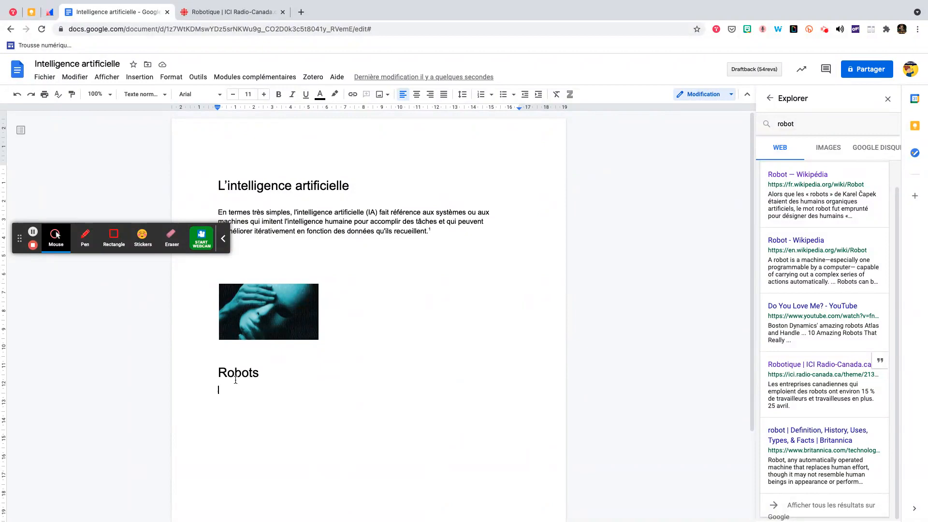
- Cite the "Robotique | ICI Radio-Canada.ca" result as a footnote on the "Robots" heading
{"action": "left_click_drag", "start_coordinate": [220, 372], "coordinate": [260, 376]}
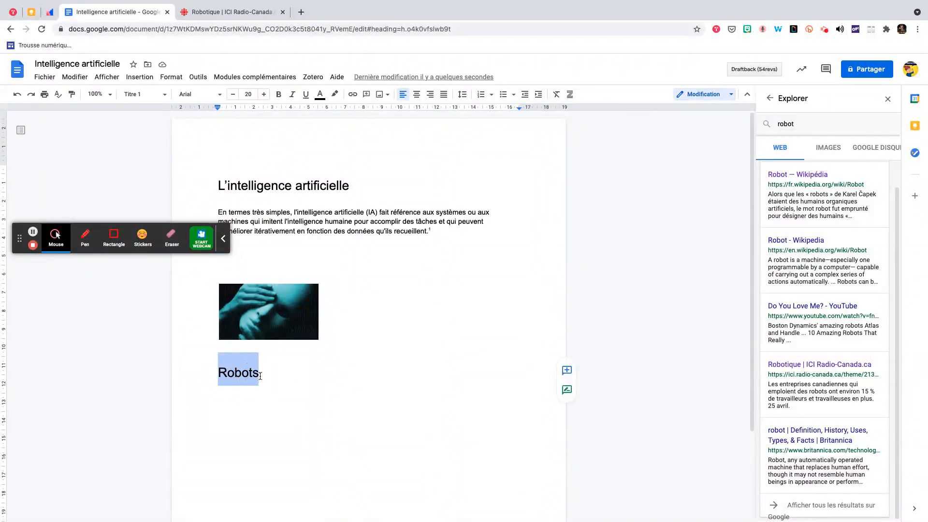
{"action": "mouse_move", "coordinate": [880, 365]}
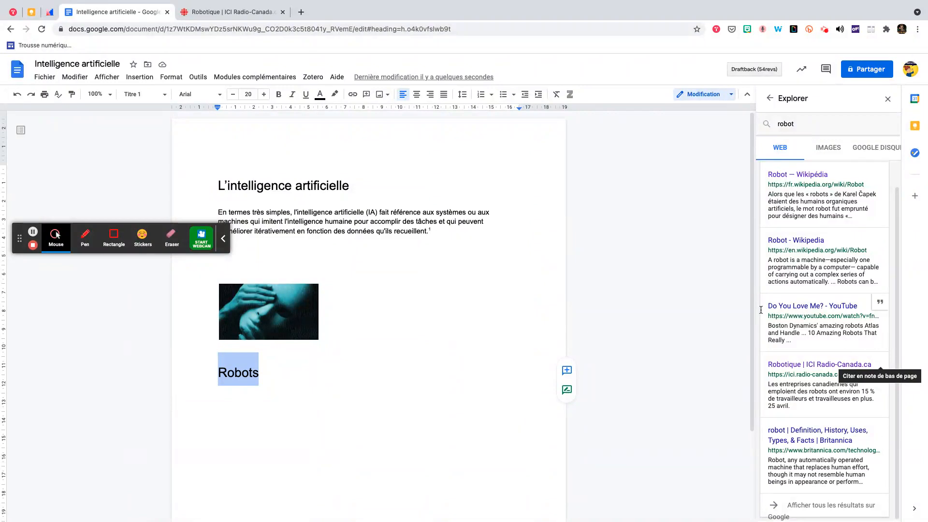
{"action": "left_click", "coordinate": [223, 238]}
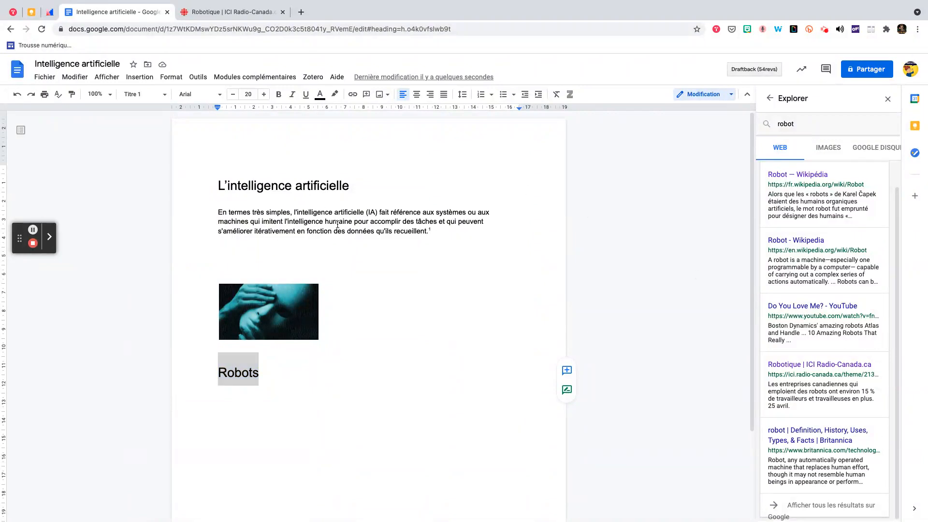
{"action": "mouse_move", "coordinate": [878, 360]}
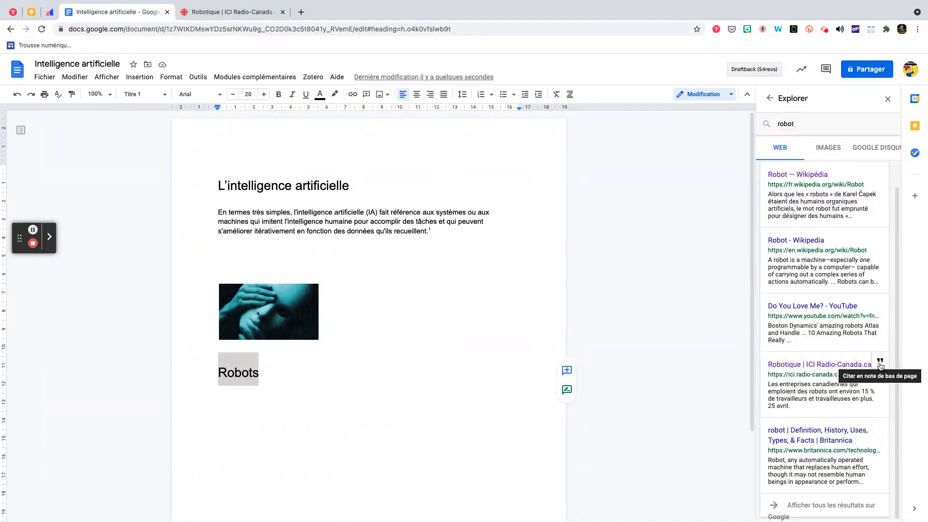
{"action": "left_click", "coordinate": [879, 366]}
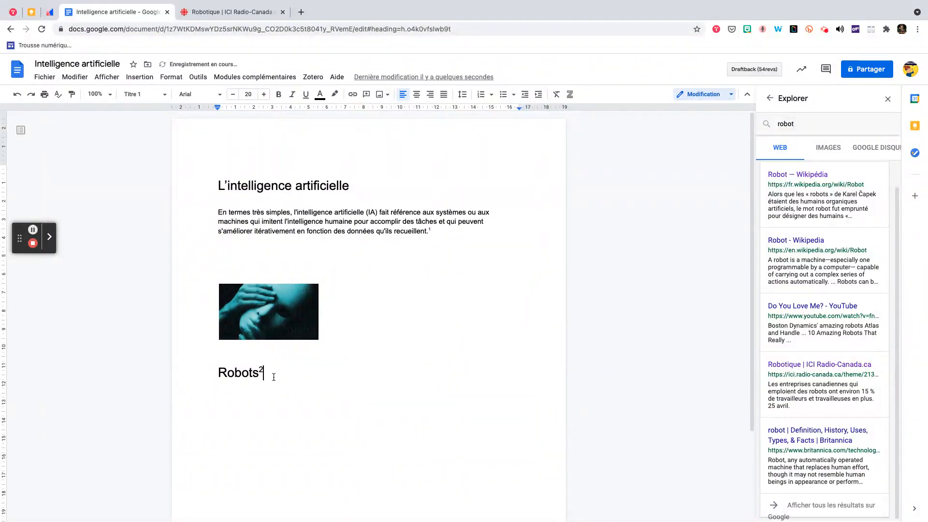
- Examine the footnote marker on the "Robots" heading and its source entry at the foot of the page
{"action": "left_click_drag", "start_coordinate": [258, 368], "coordinate": [262, 368]}
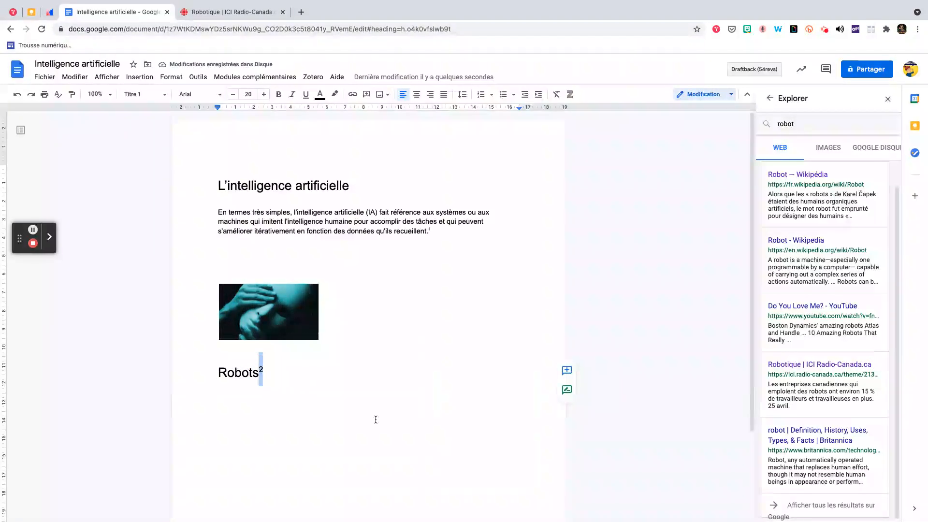
{"action": "scroll", "coordinate": [376, 420], "scroll_direction": "down", "scroll_amount": 2}
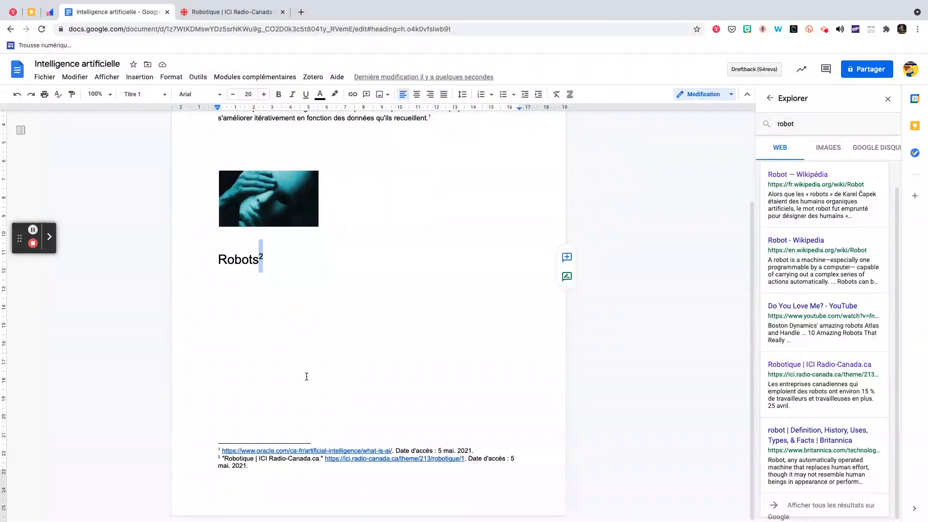
{"action": "scroll", "coordinate": [306, 376], "scroll_direction": "up", "scroll_amount": 1}
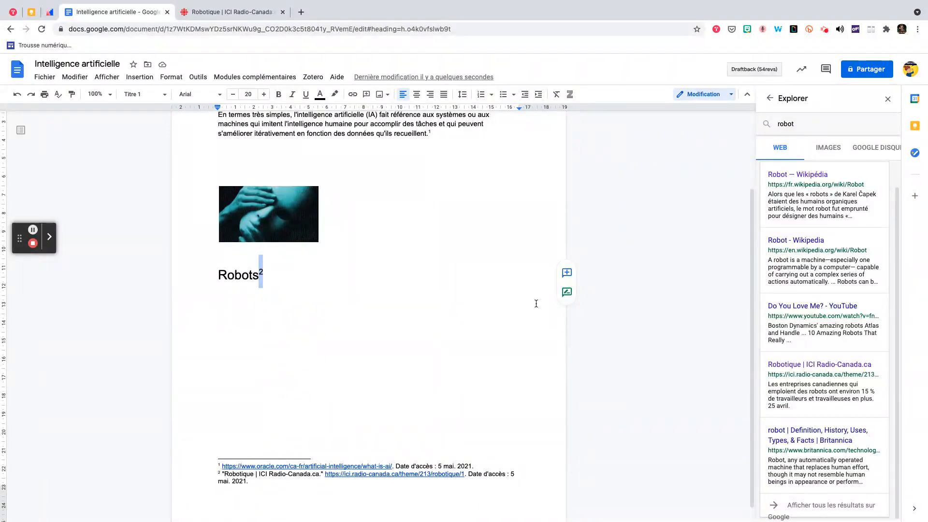
{"action": "mouse_move", "coordinate": [878, 364]}
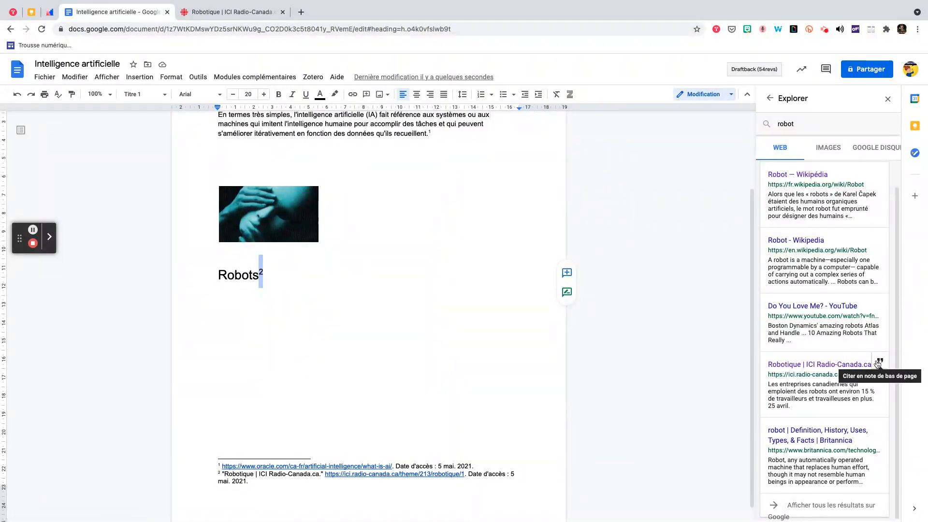
{"action": "scroll", "coordinate": [878, 363], "scroll_direction": "up", "scroll_amount": 1}
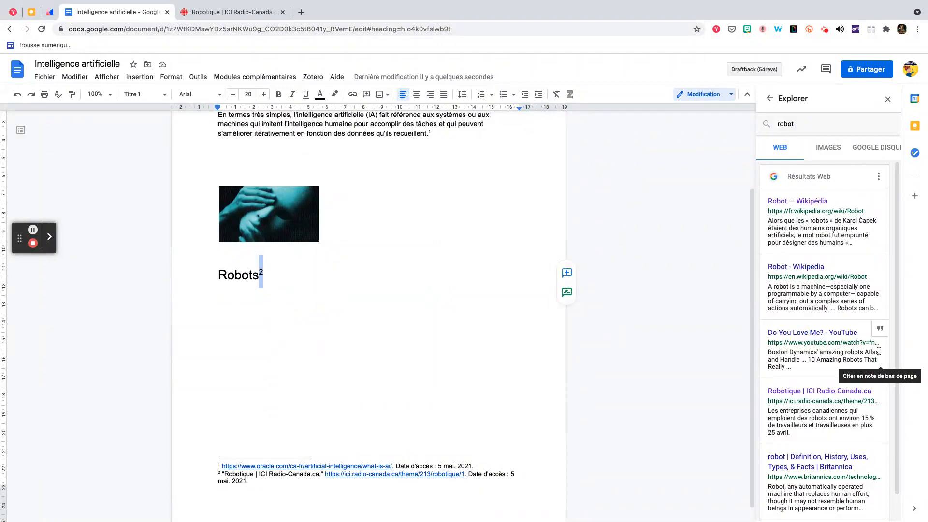
- Browse the Explore image results for "robot" and insert the blue-and-white robot photo on a new line below the "Robots" heading
{"action": "left_click", "coordinate": [834, 157]}
{"action": "scroll", "coordinate": [832, 203], "scroll_direction": "down", "scroll_amount": 10}
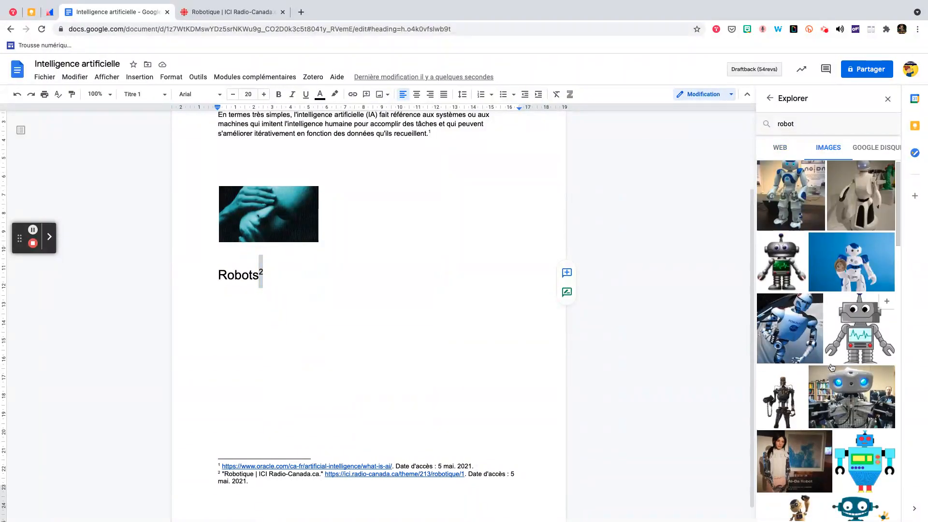
{"action": "scroll", "coordinate": [831, 338], "scroll_direction": "up", "scroll_amount": 10}
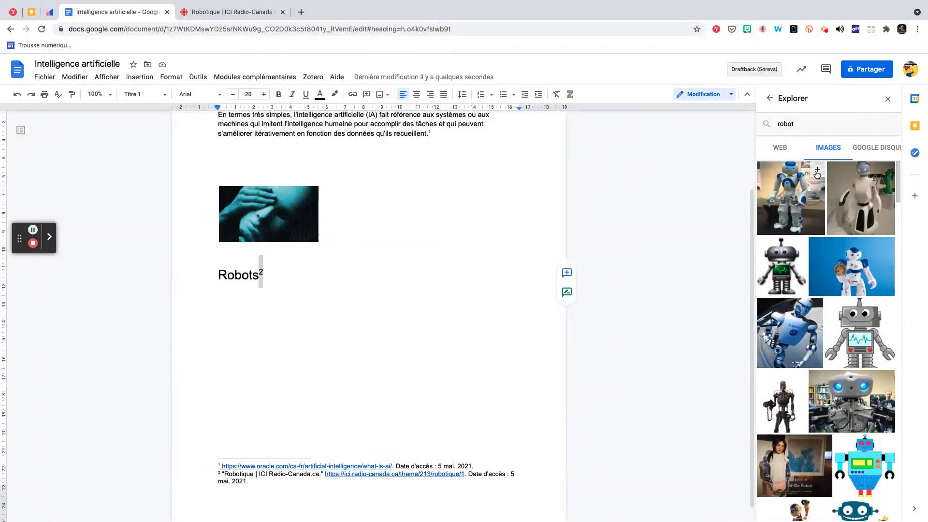
{"action": "left_click", "coordinate": [268, 275]}
{"action": "key", "text": "Return"}
{"action": "left_click", "coordinate": [817, 171]}
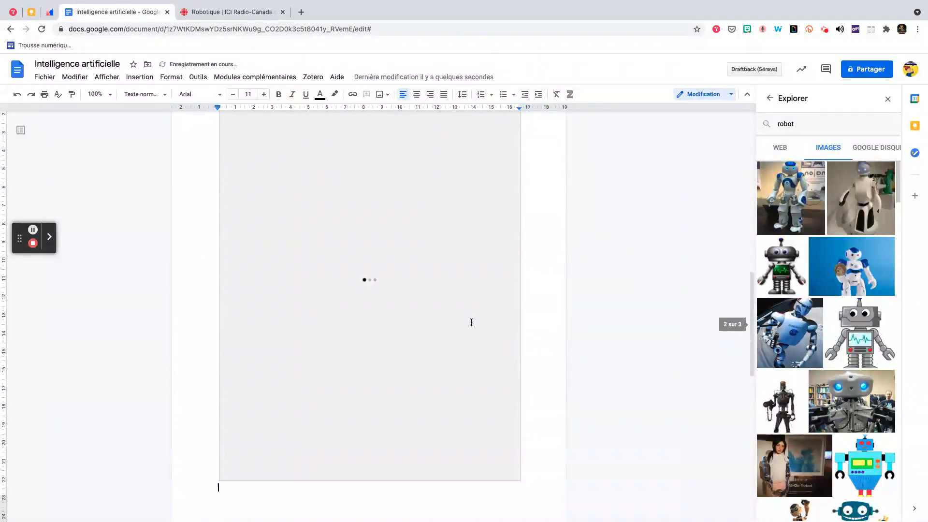
- Preview the photo of the grey Anybots robot with glowing blue eyes, check its usage-rights notice, and insert it below the first robot photo
{"action": "scroll", "coordinate": [785, 304], "scroll_direction": "down", "scroll_amount": 2}
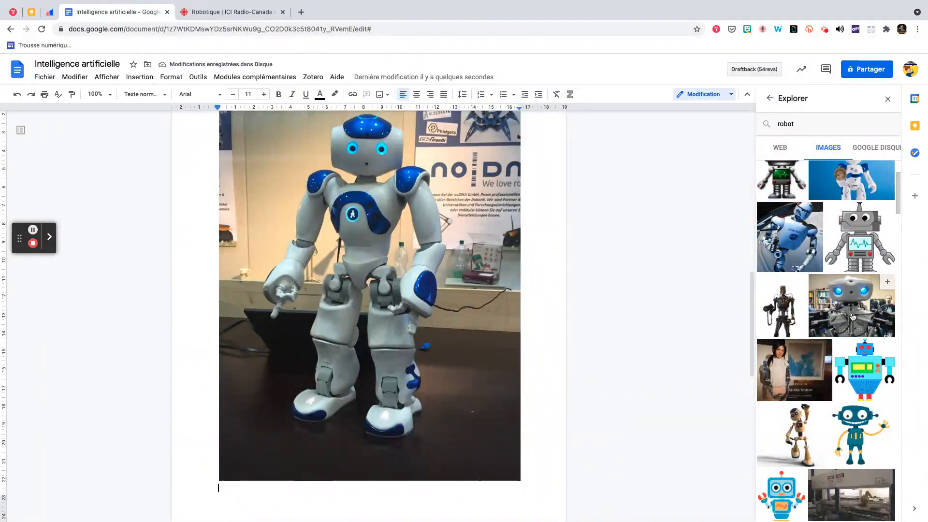
{"action": "left_click", "coordinate": [852, 317]}
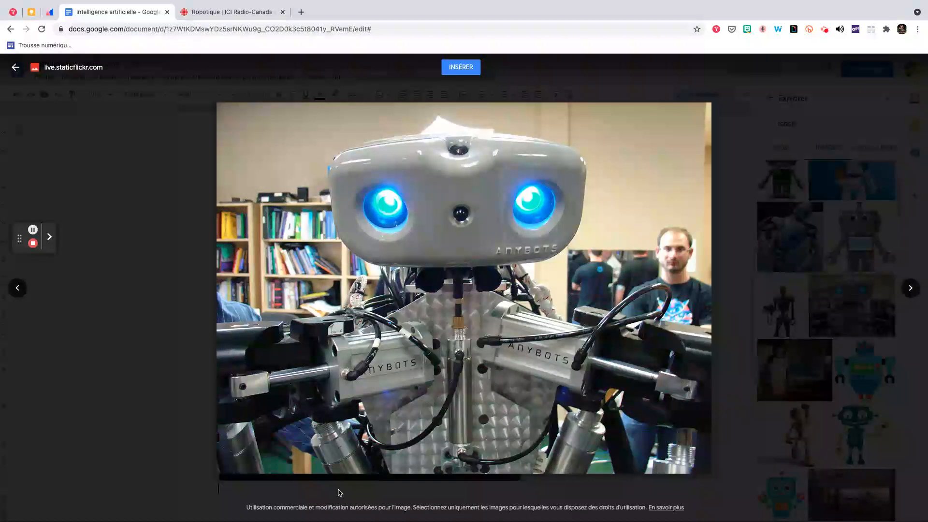
{"action": "left_click", "coordinate": [246, 505]}
{"action": "left_click_drag", "start_coordinate": [247, 505], "coordinate": [542, 498]}
{"action": "left_click", "coordinate": [607, 503]}
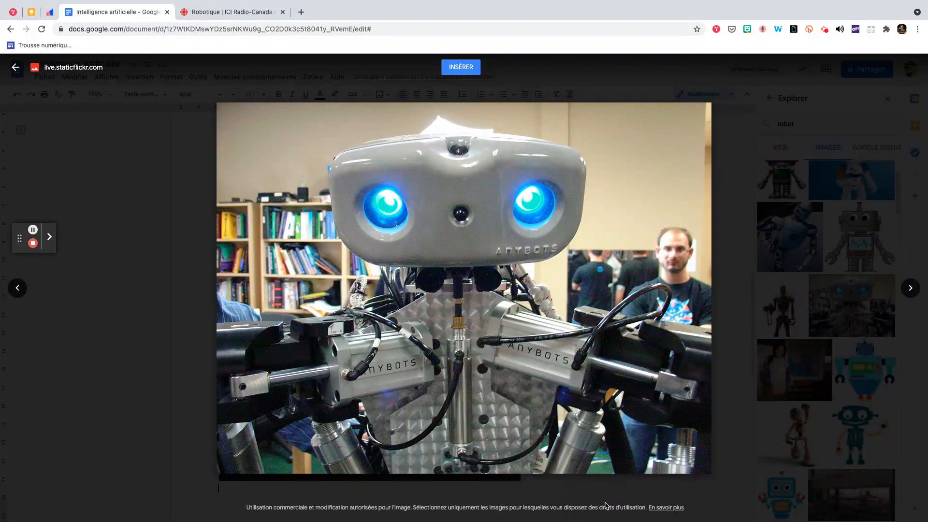
{"action": "left_click", "coordinate": [462, 68]}
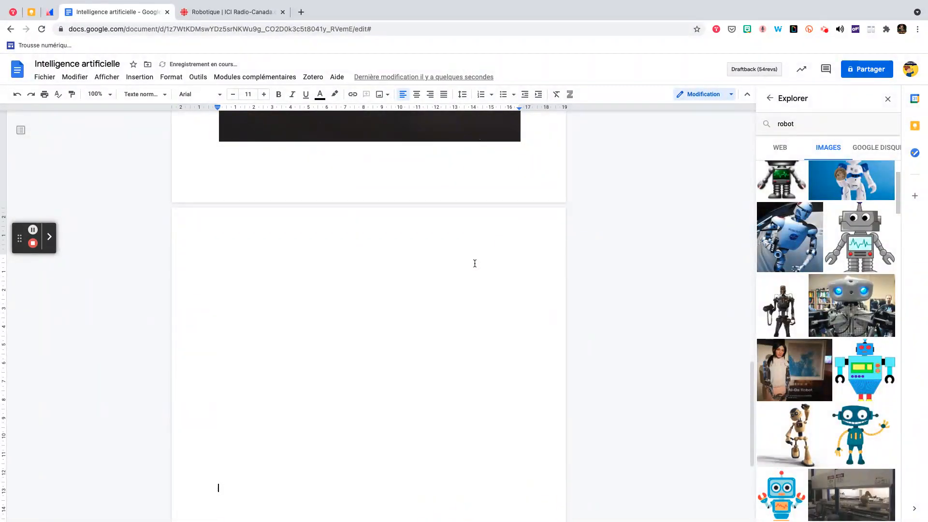
{"action": "scroll", "coordinate": [475, 264], "scroll_direction": "up", "scroll_amount": 15}
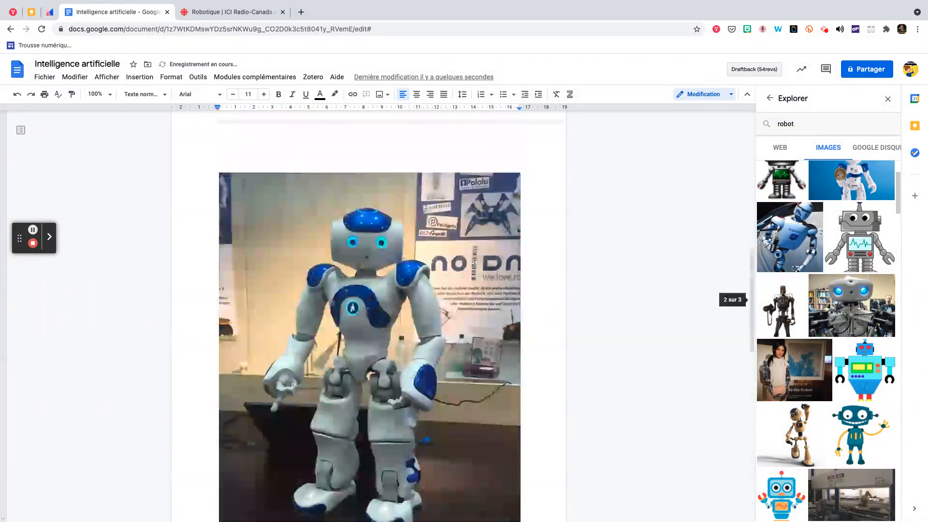
{"action": "scroll", "coordinate": [475, 263], "scroll_direction": "down", "scroll_amount": 6}
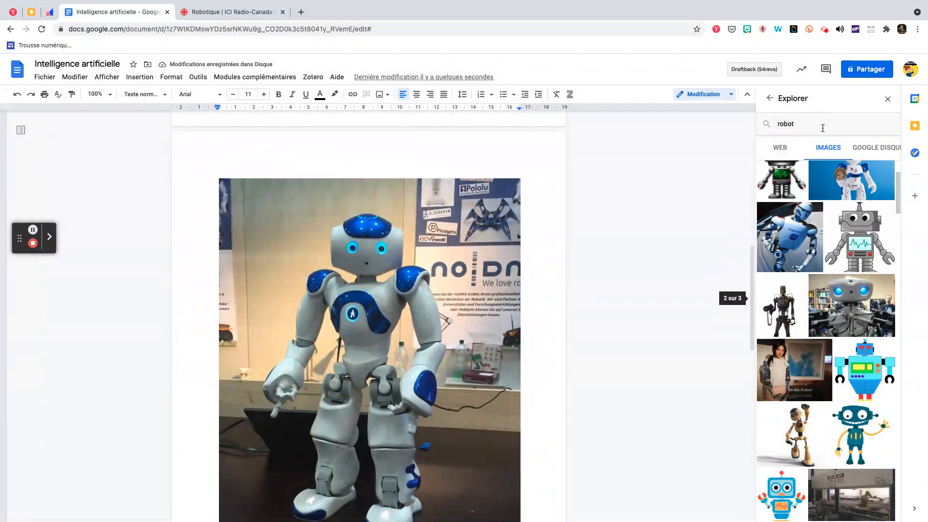
- Browse the Google Drive files that match "robot" in the Explore tool
{"action": "left_click", "coordinate": [859, 152]}
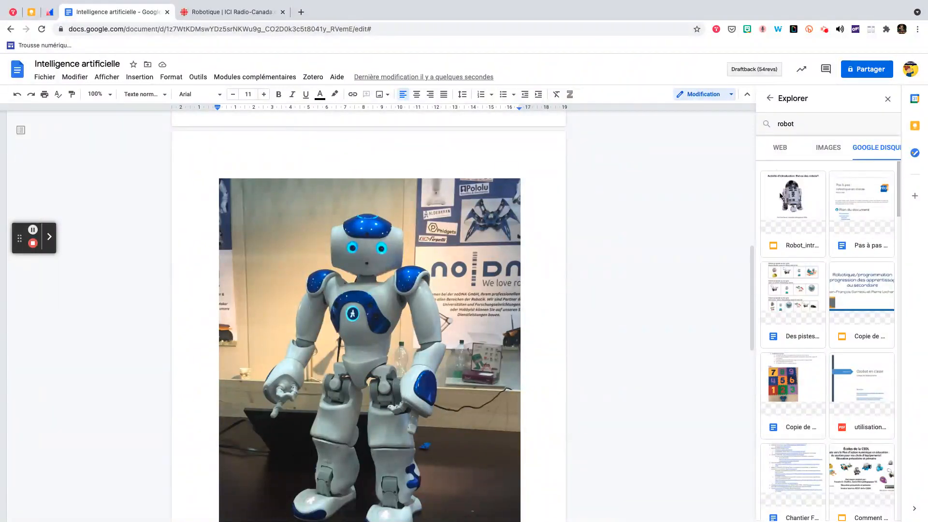
{"action": "scroll", "coordinate": [782, 206], "scroll_direction": "down", "scroll_amount": 10}
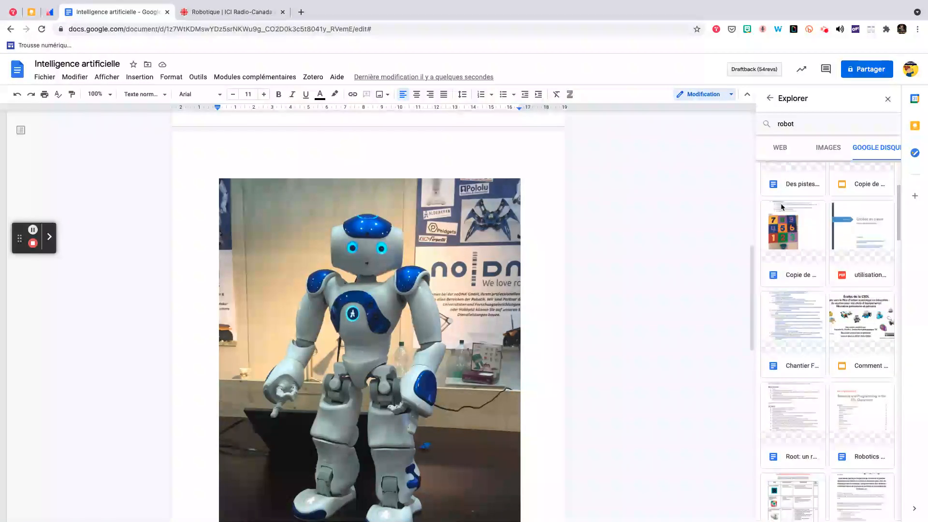
{"action": "scroll", "coordinate": [780, 207], "scroll_direction": "down", "scroll_amount": 15}
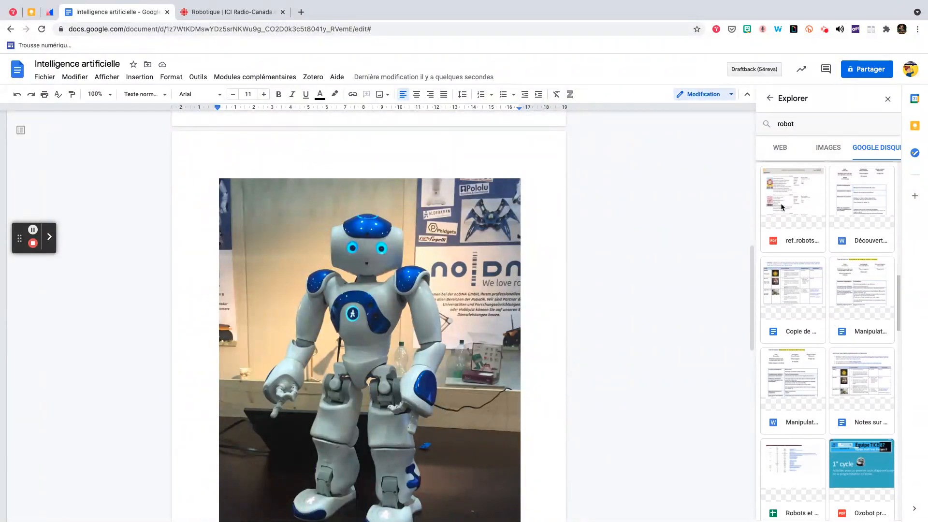
{"action": "scroll", "coordinate": [780, 207], "scroll_direction": "up", "scroll_amount": 20}
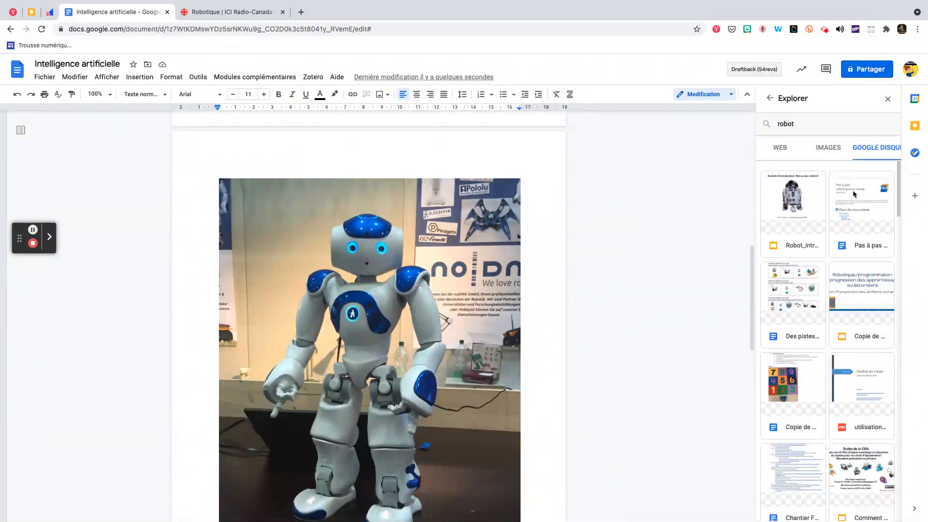
- Close and reopen the Explore tool, then view the web and image results of its suggested topic "Robot"
{"action": "left_click", "coordinate": [888, 98]}
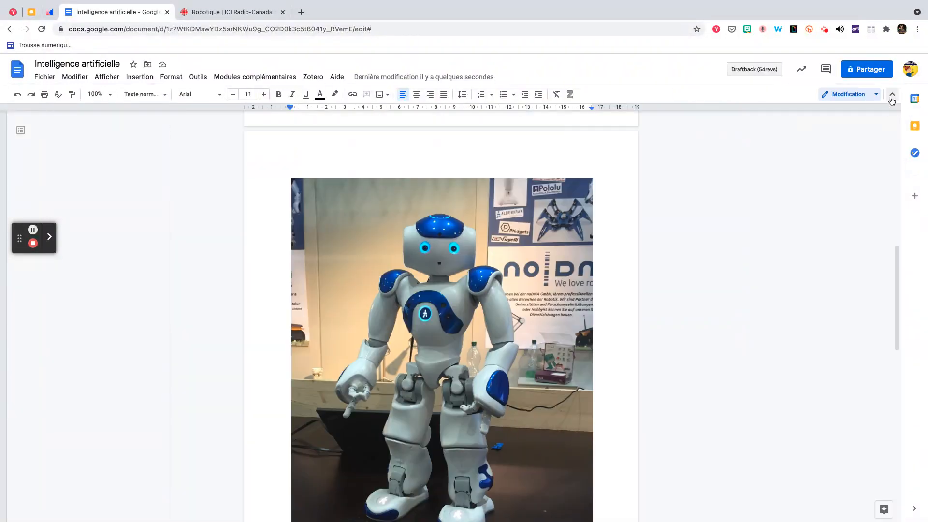
{"action": "left_click", "coordinate": [881, 510]}
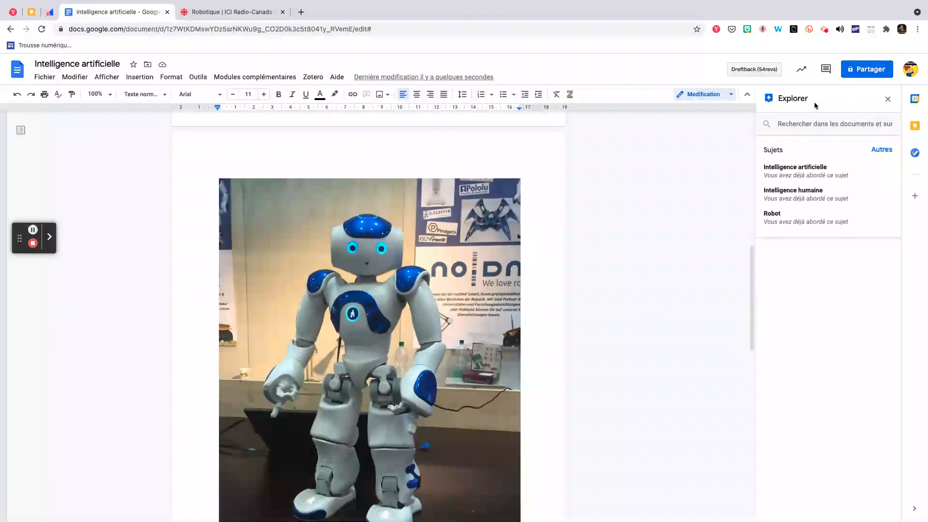
{"action": "scroll", "coordinate": [734, 180], "scroll_direction": "up", "scroll_amount": 10}
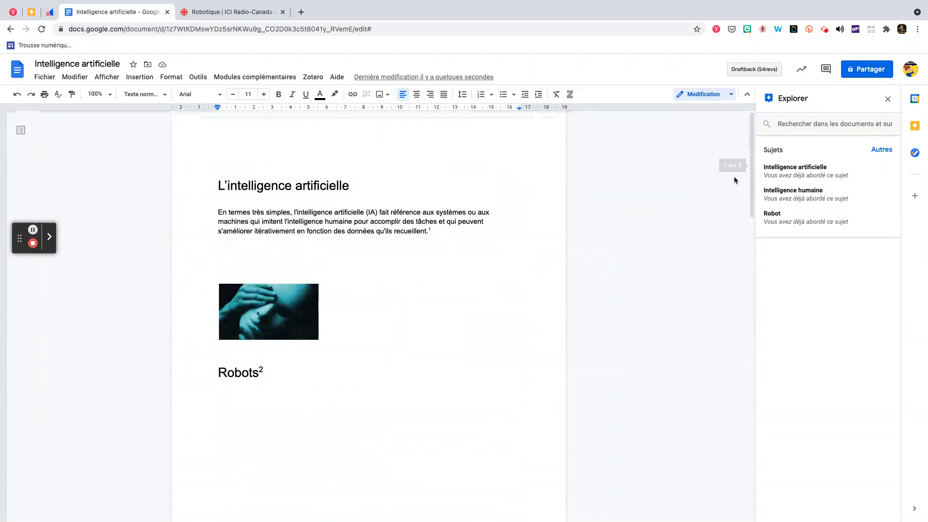
{"action": "left_click", "coordinate": [784, 215]}
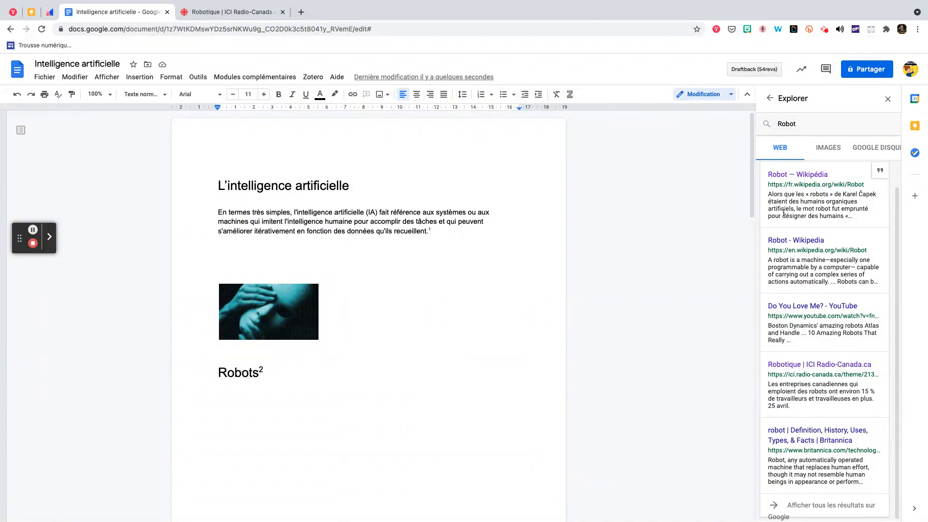
{"action": "left_click", "coordinate": [825, 145]}
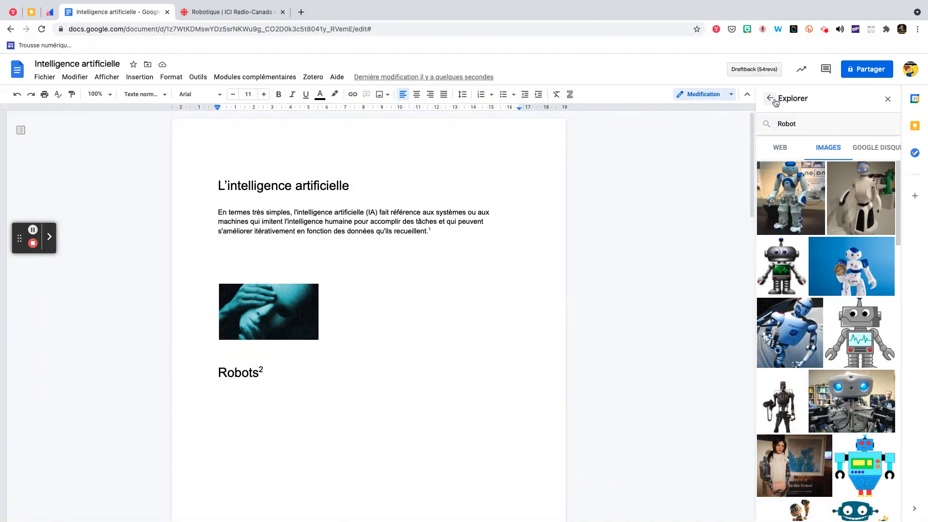
{"action": "left_click", "coordinate": [769, 98]}
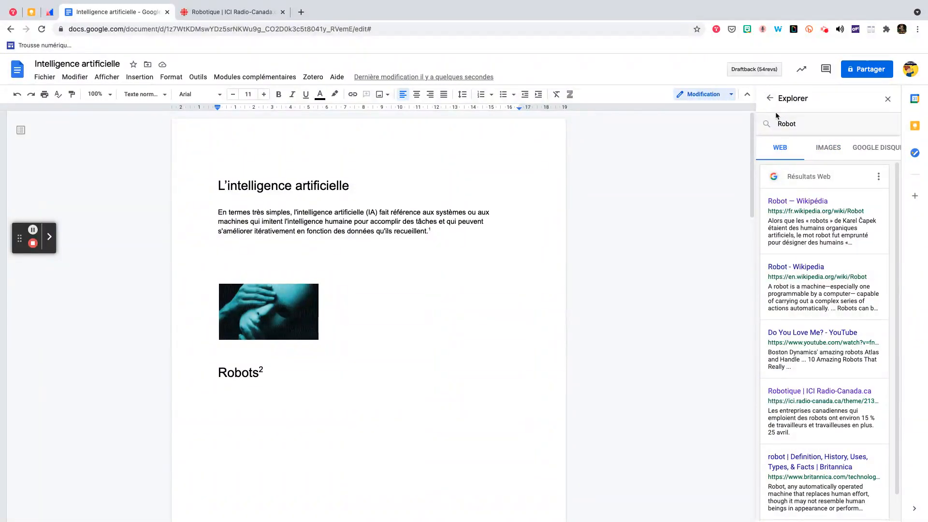